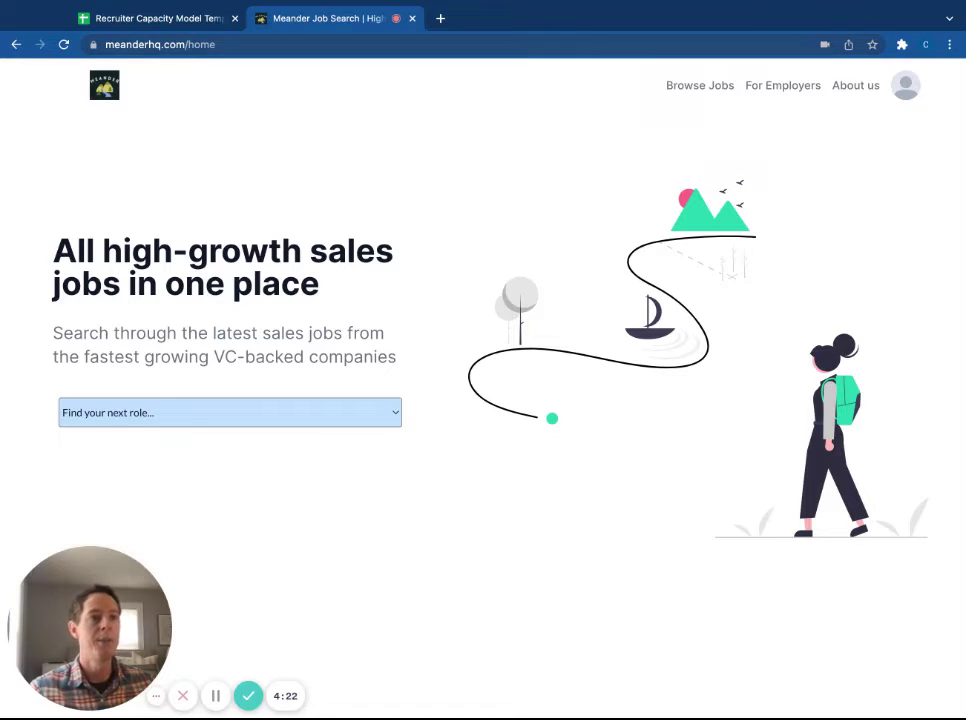
- Switch to the Recruiter Capacity Model Template spreadsheet and examine the time assumption for each activity in F5:F9
key(ctrl+shift+Tab)
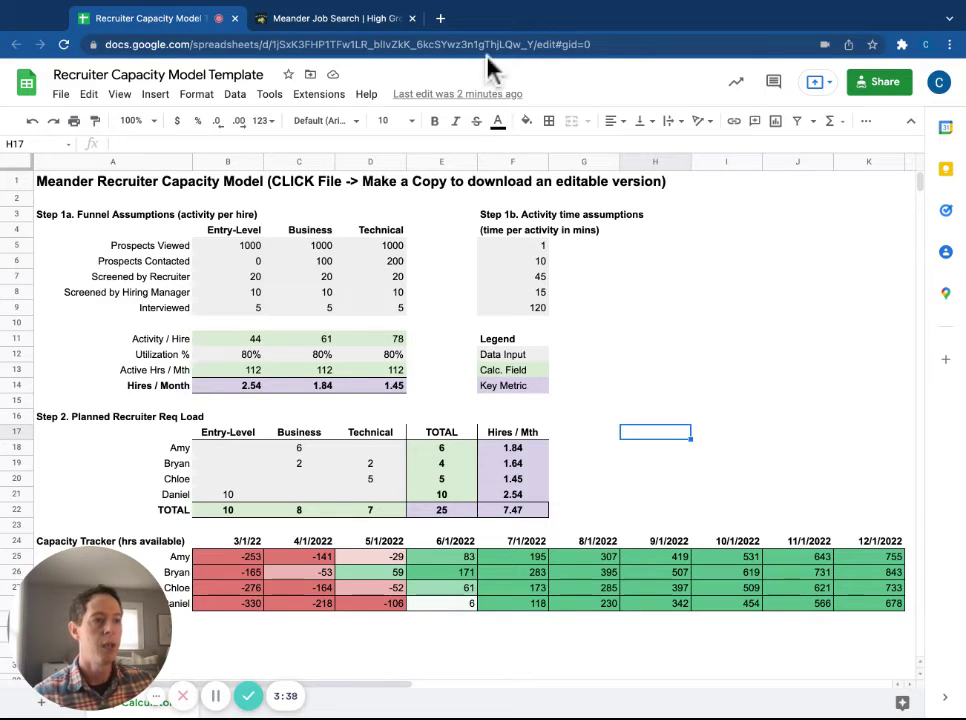
click(512, 245)
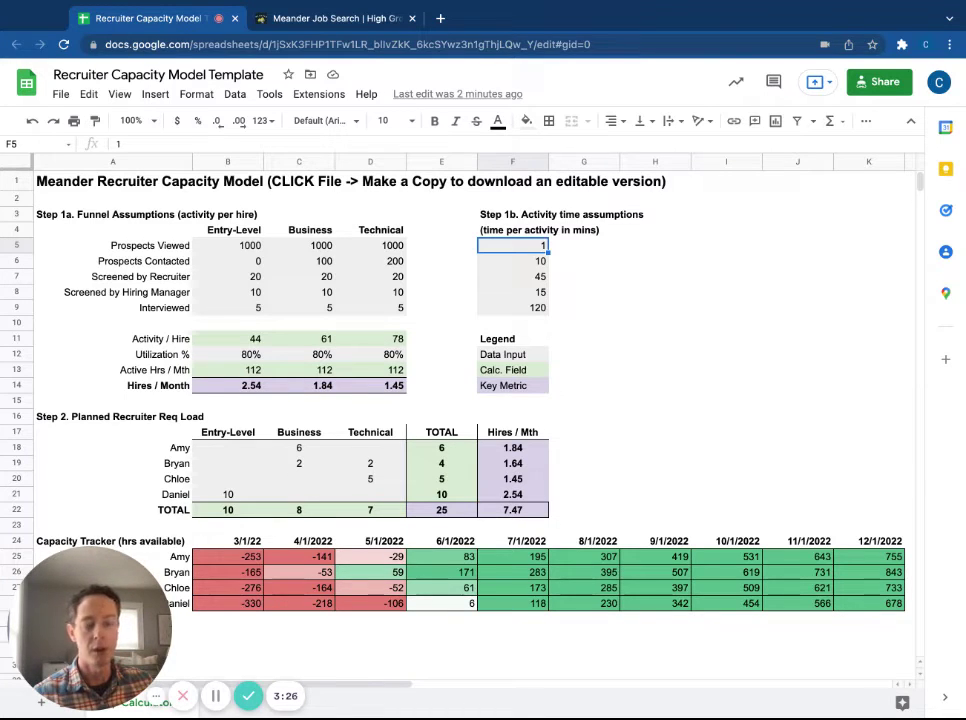
key(Down)
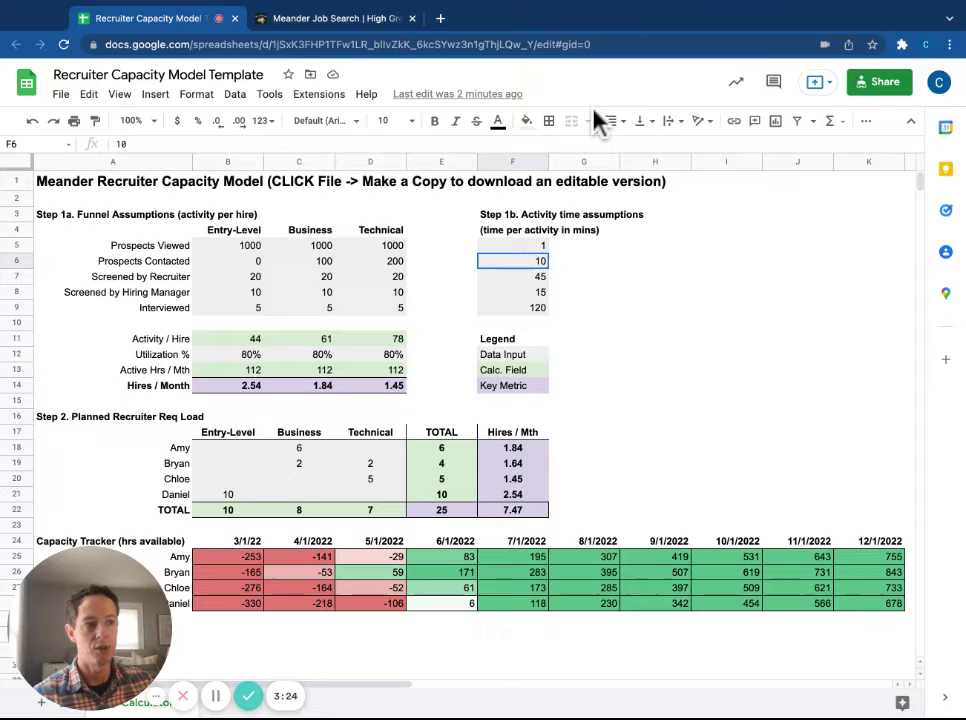
key(Down)
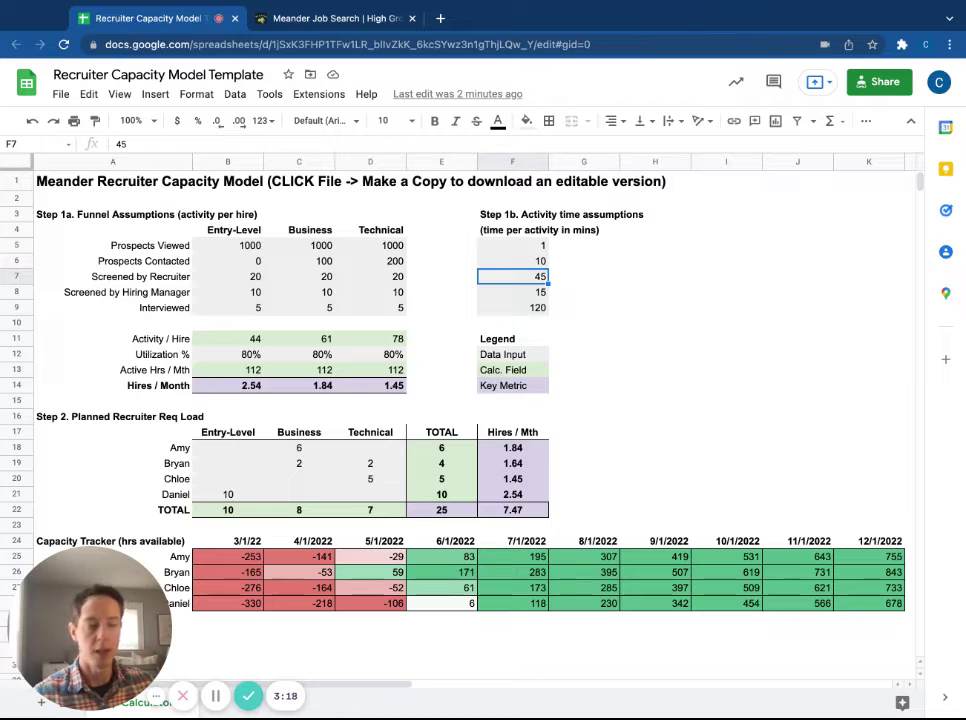
key(Down)
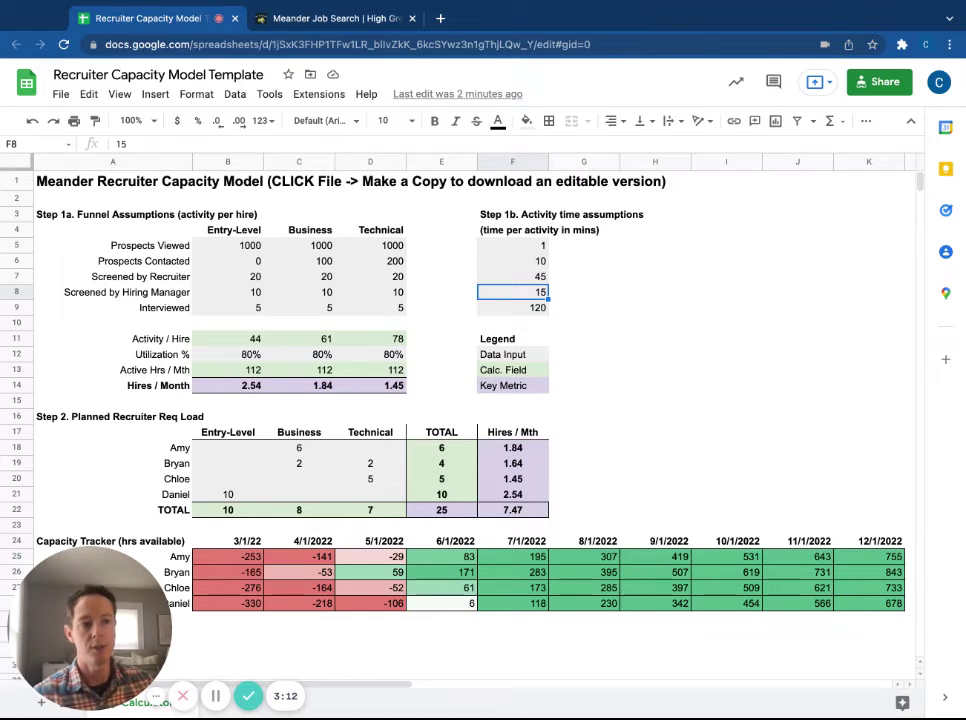
key(Down)
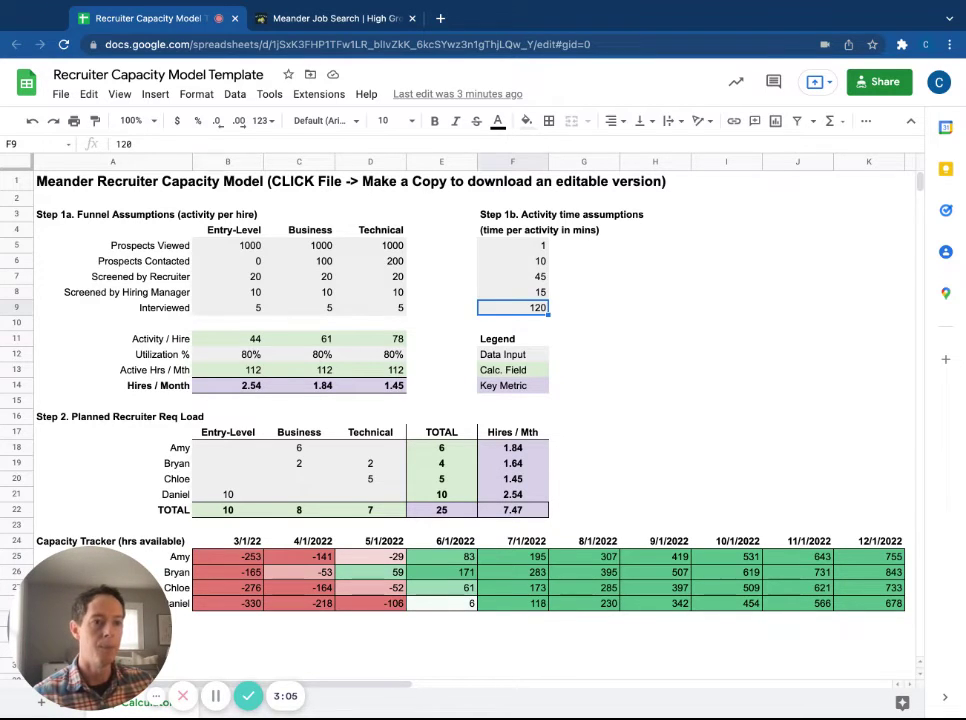
- Examine the funnel assumptions for business and technical roles, down to the technical activity-per-hire formula in D11
click(228, 354)
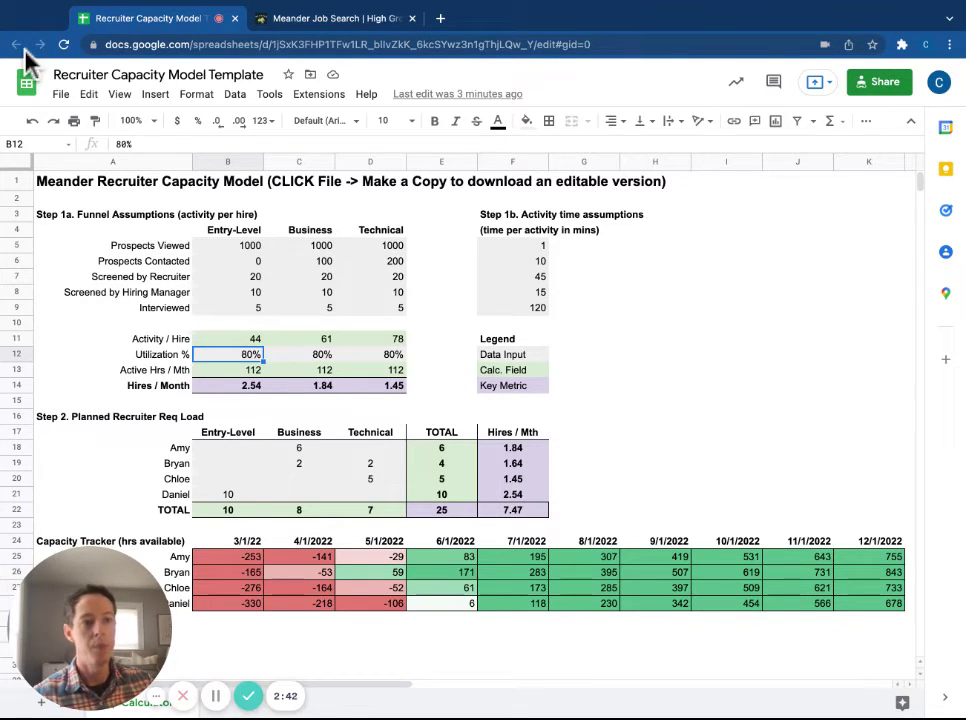
click(299, 245)
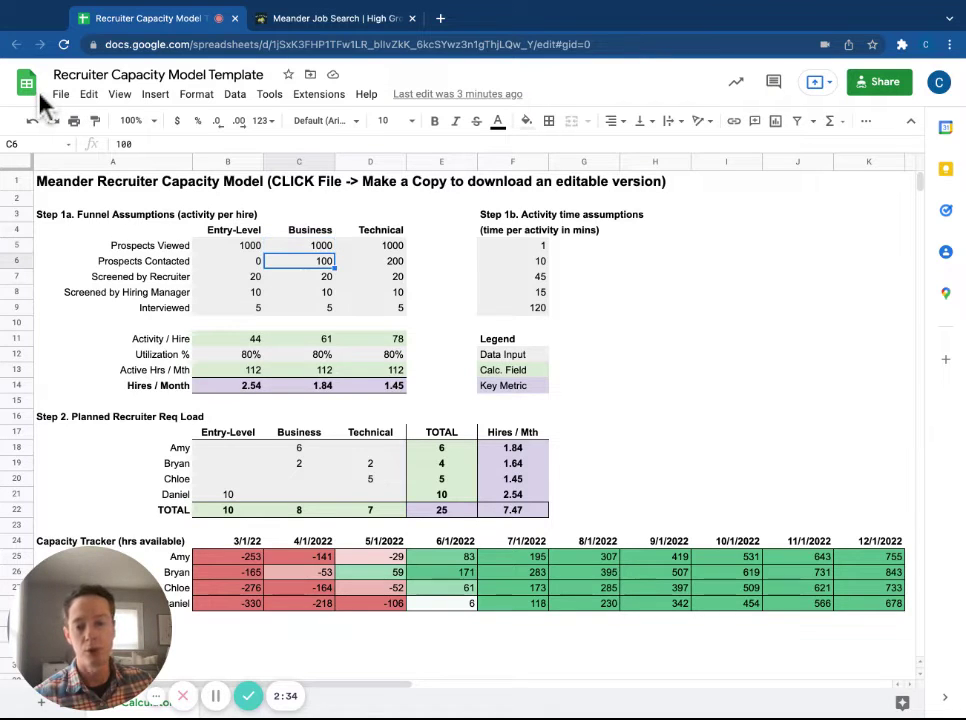
key(Down)
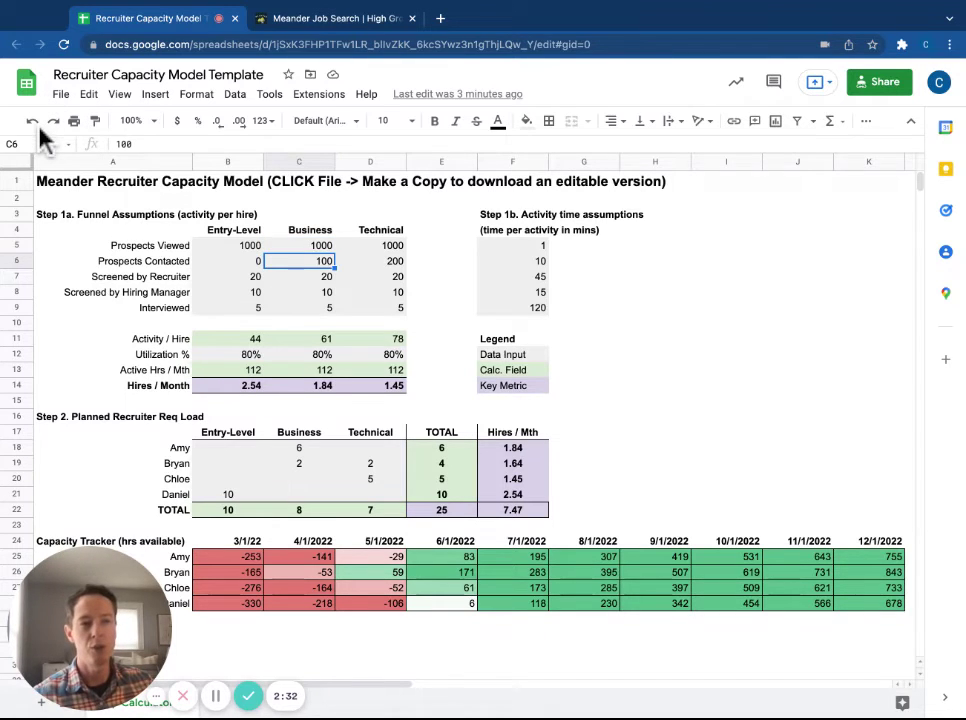
key(Down)
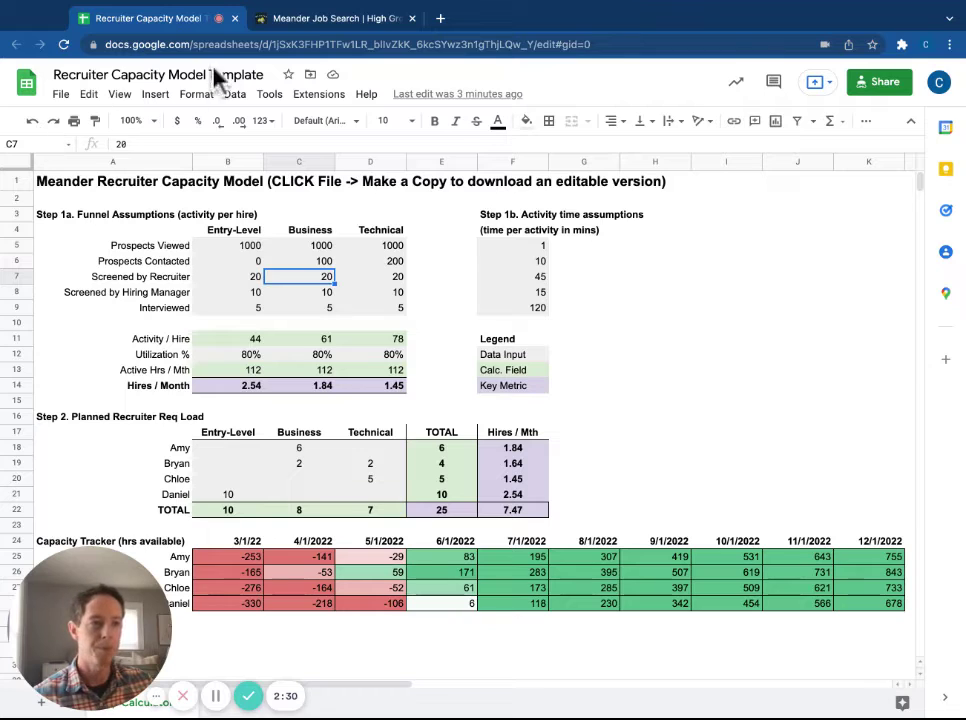
key(Up)
key(Right)
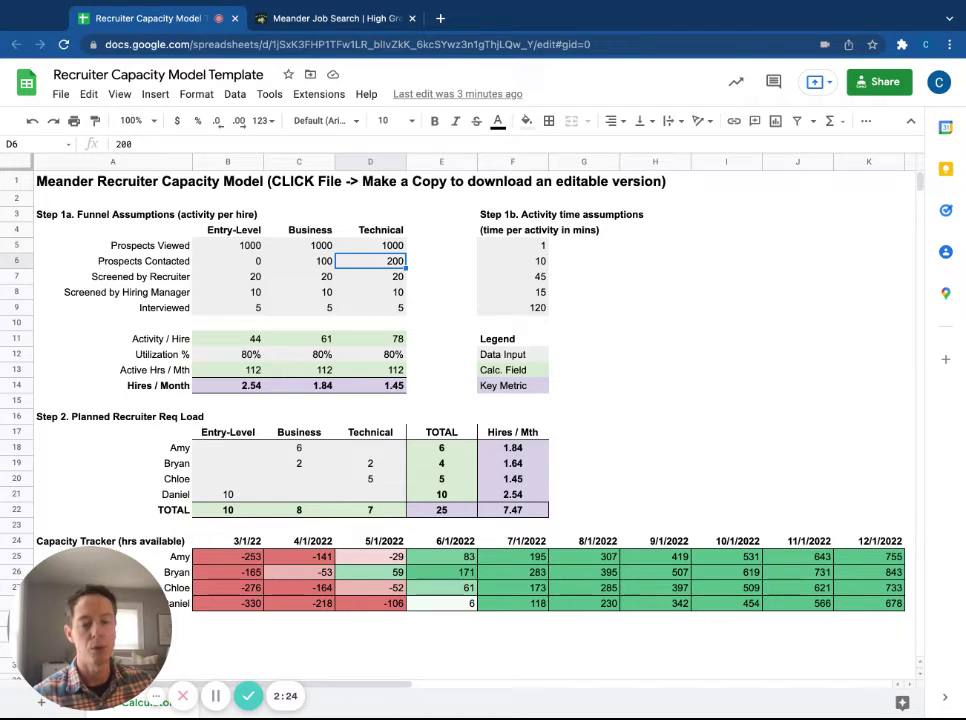
click(370, 276)
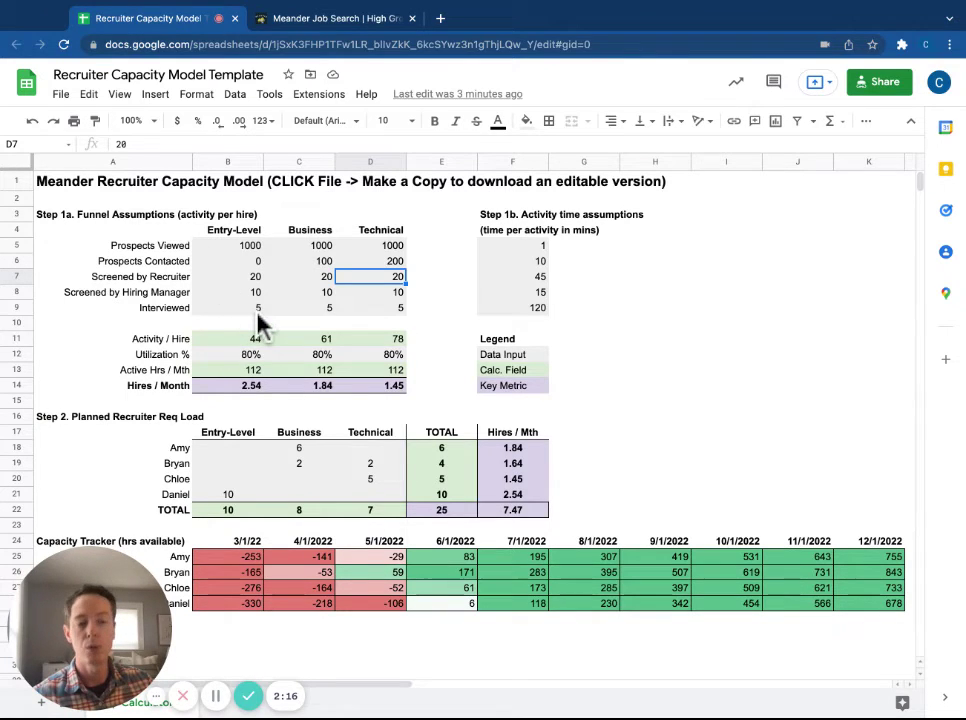
key(Down)
key(Down)
key(Down)
key(Down)
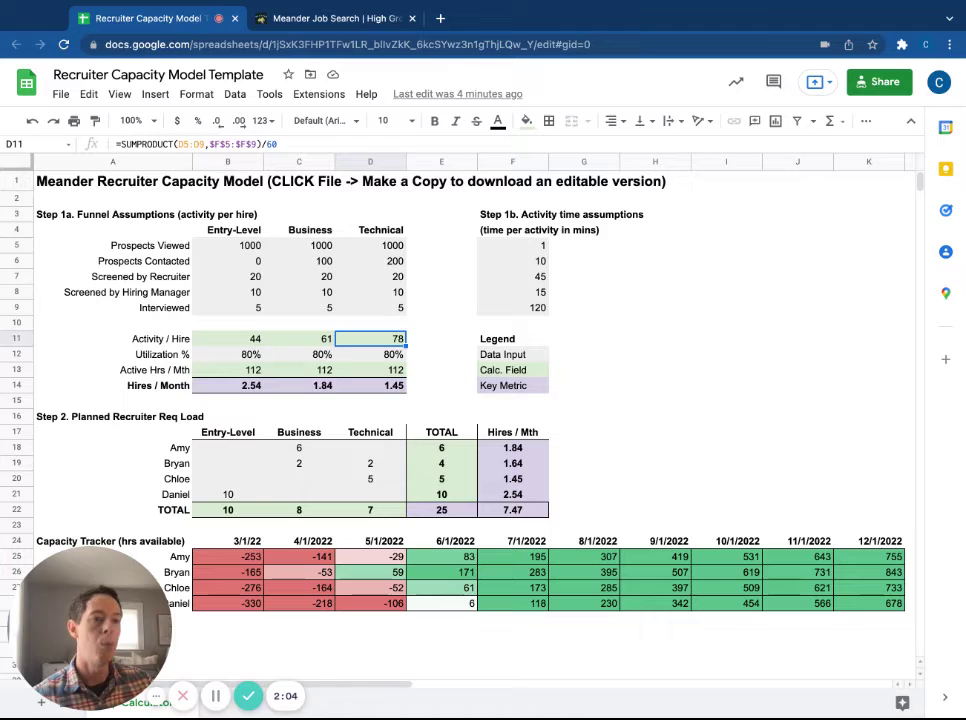
- Examine the entry-level utilization and active hours per month, and the hires-per-month formulas across the role types in row 14
click(228, 354)
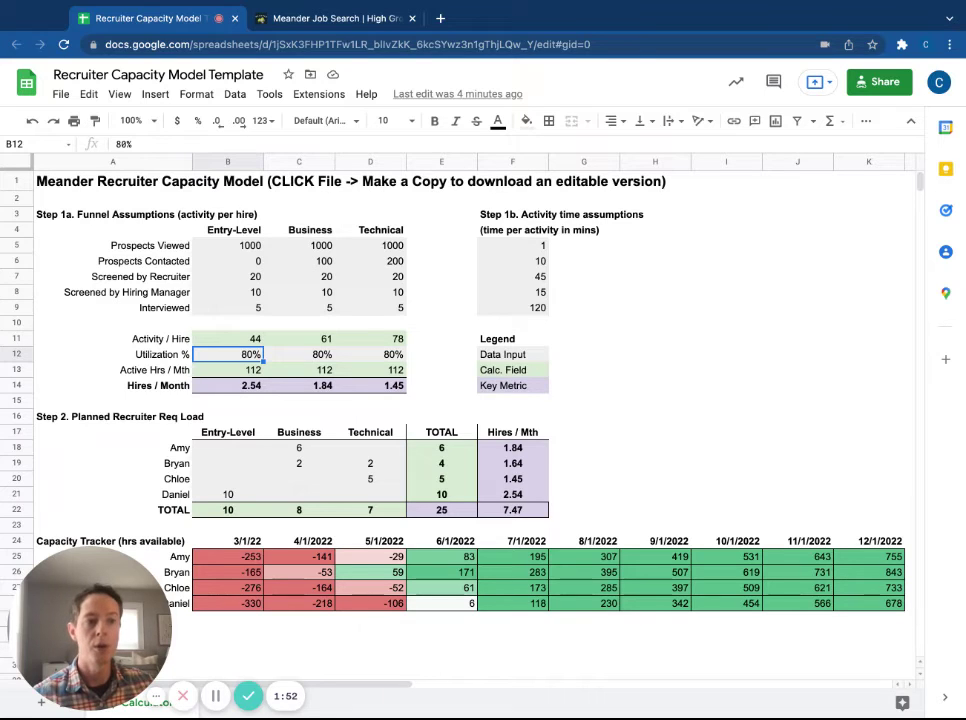
click(228, 370)
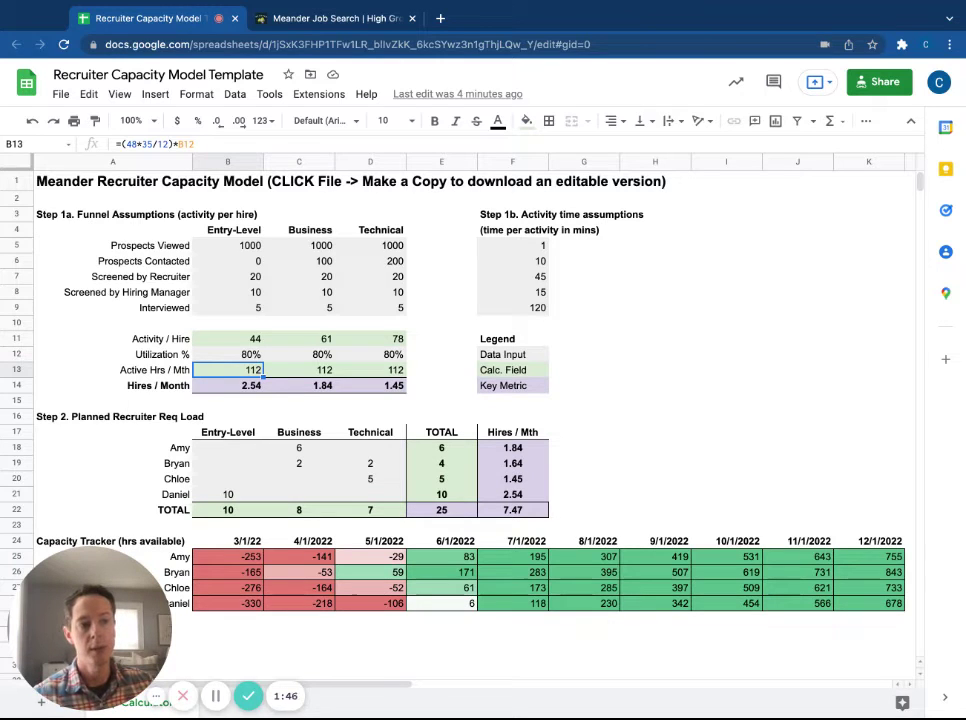
click(228, 385)
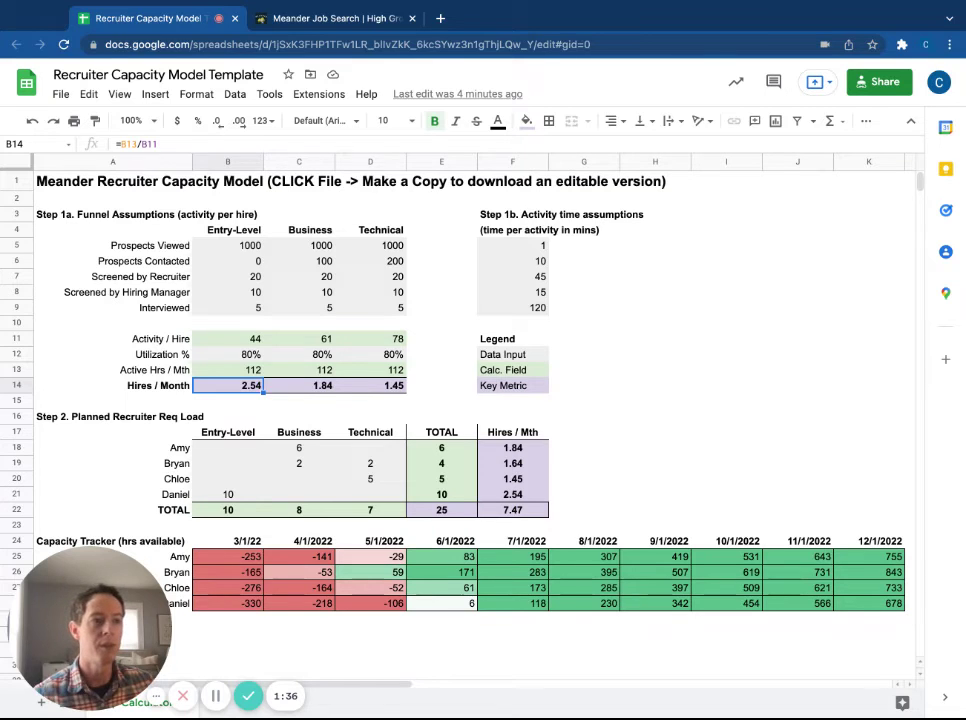
key(Right)
key(Right)
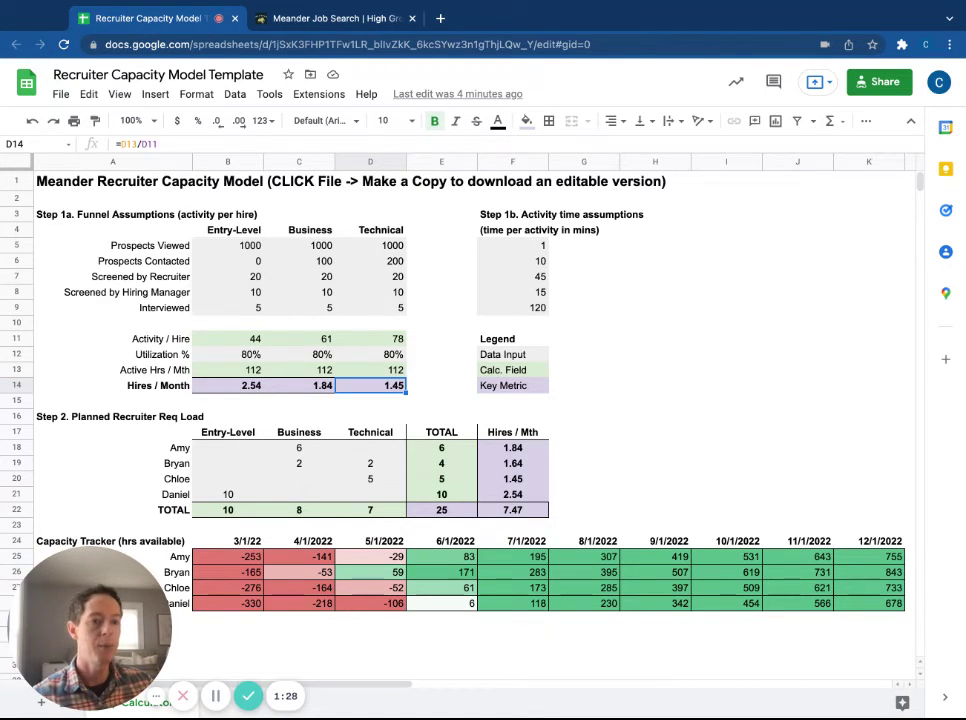
- Examine the planned req load of each recruiter by entry-level, business and technical roles in B18:D21
click(227, 448)
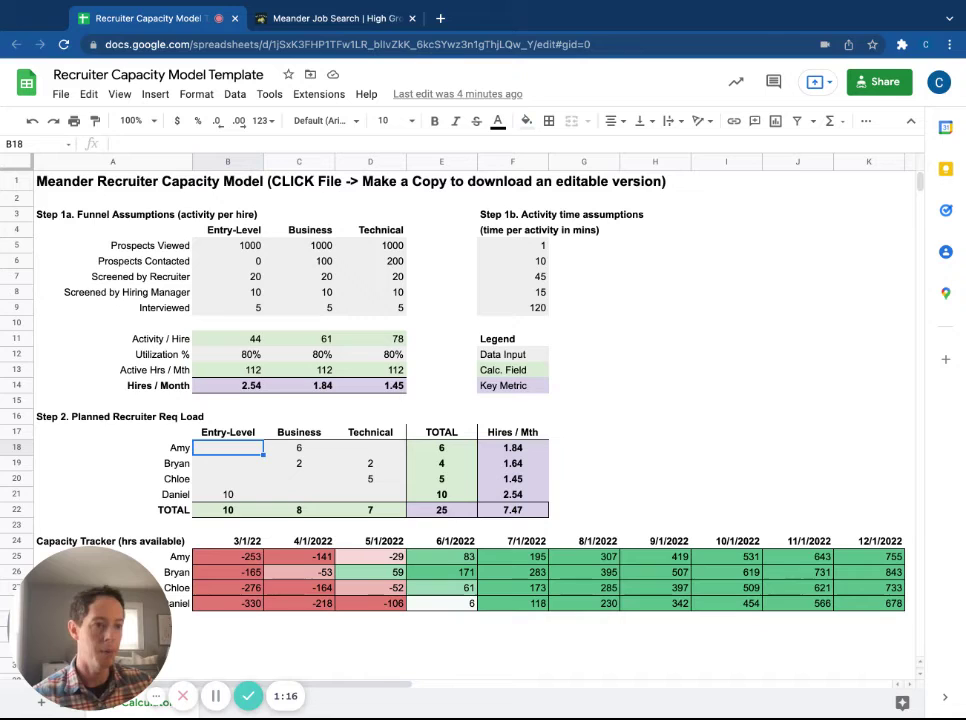
key(Down)
key(Down)
key(Down)
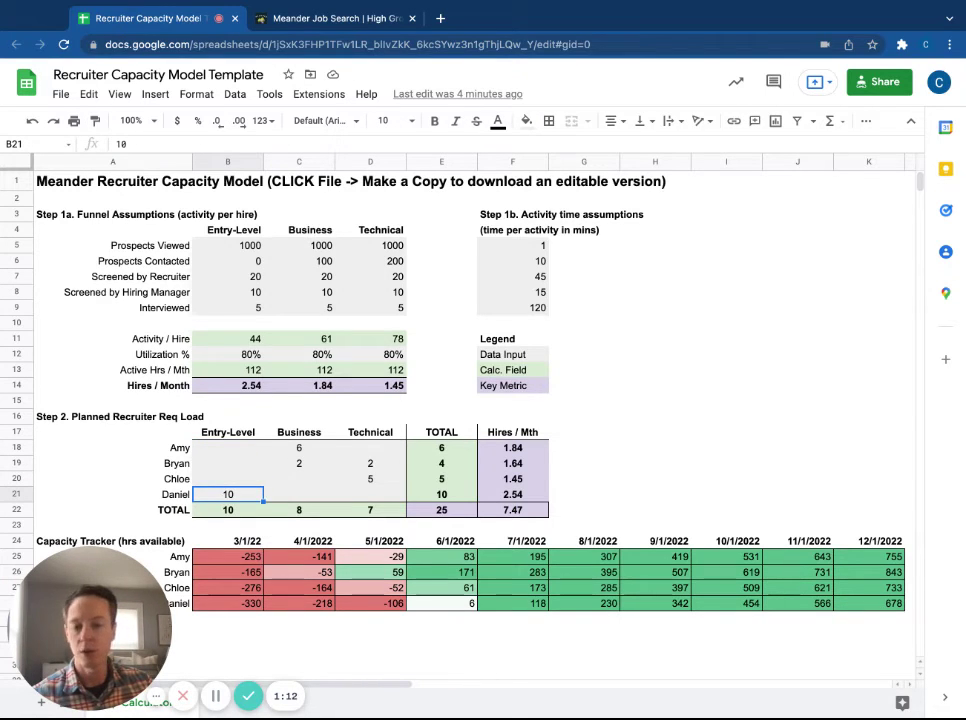
key(Right)
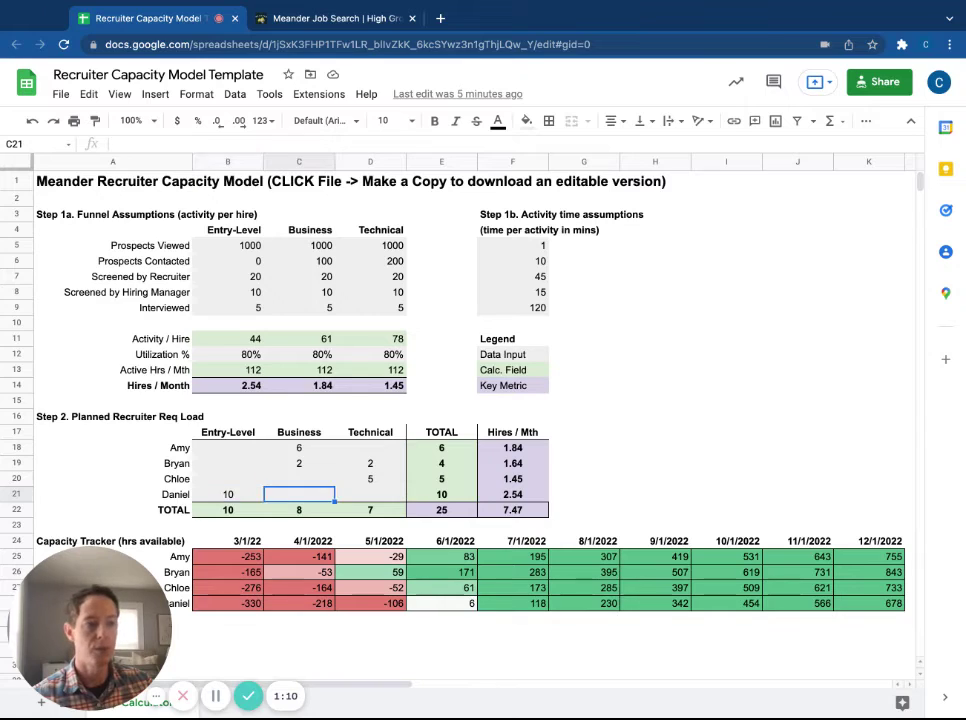
key(Up)
key(Up)
key(Up)
key(Down)
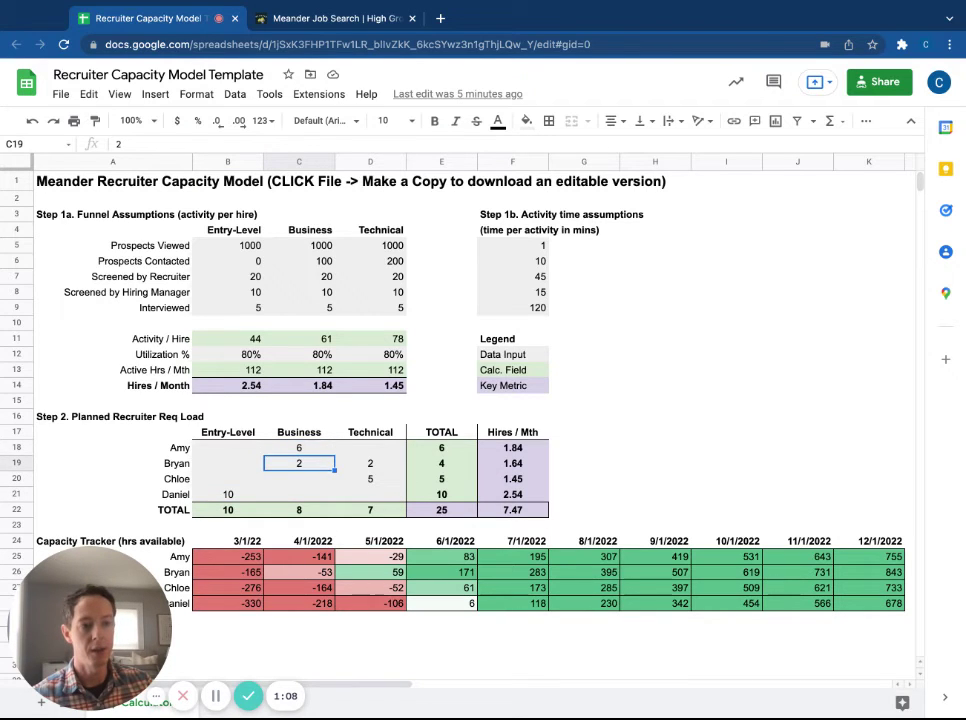
key(Up)
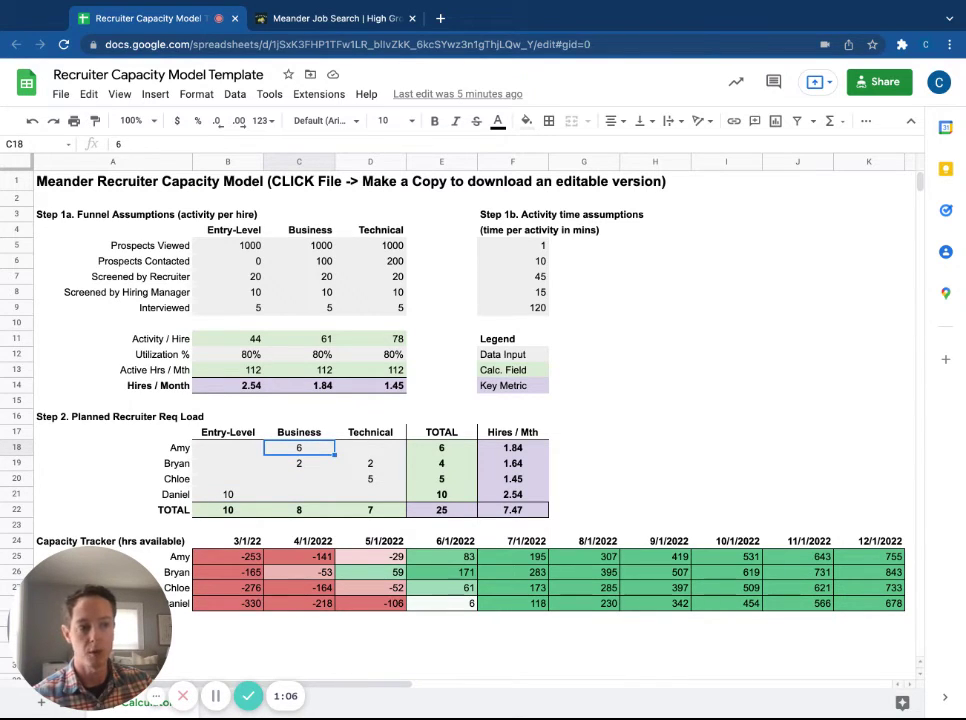
key(Down)
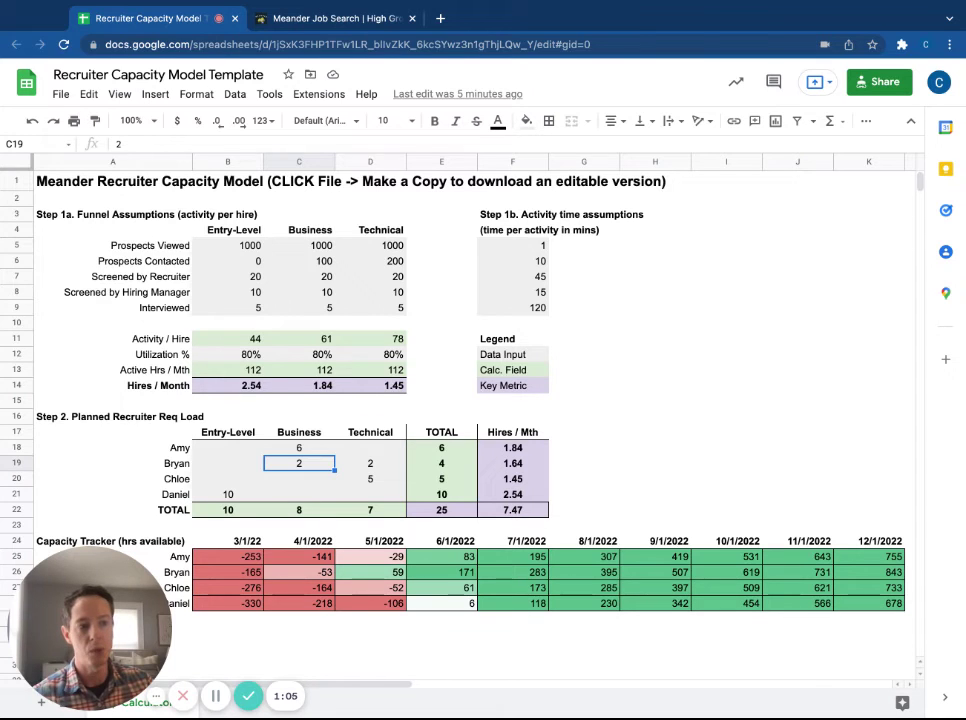
key(Right)
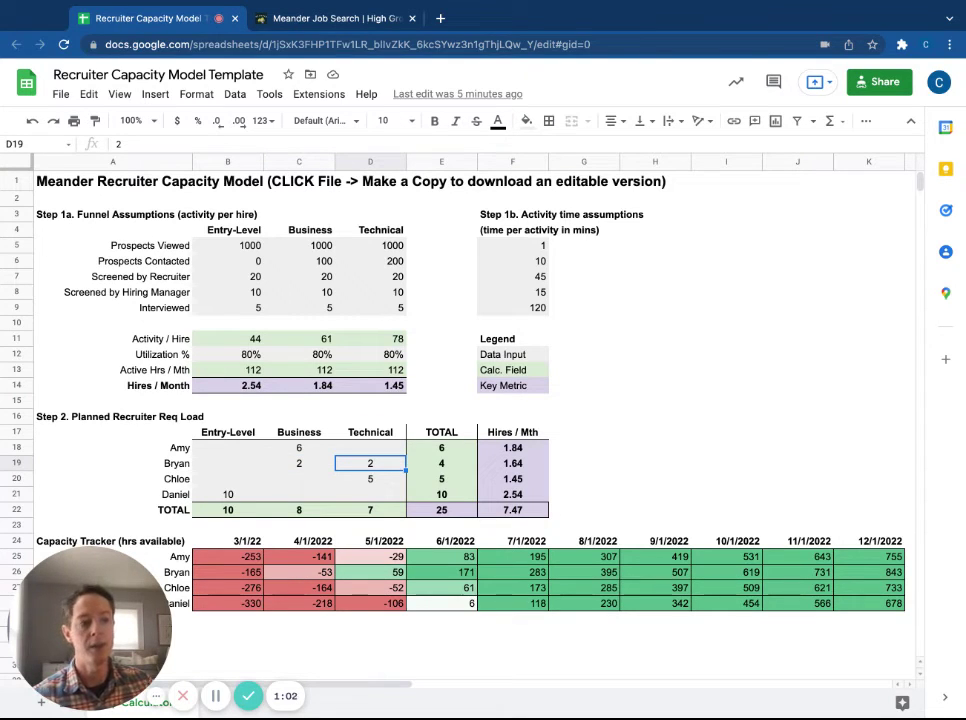
key(Down)
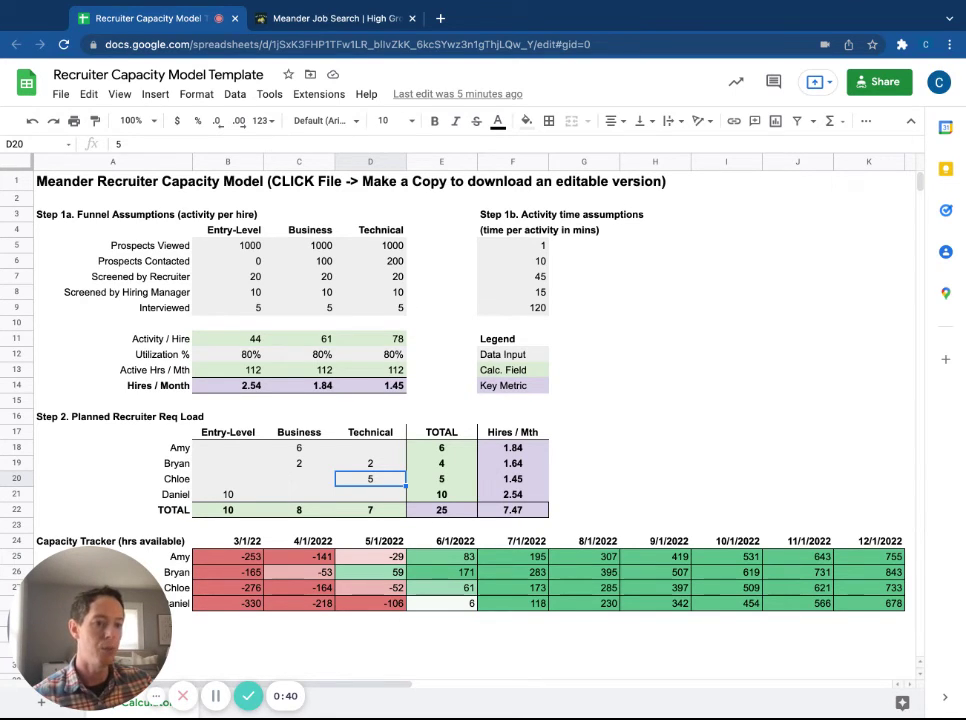
- Examine the capacity tracker's available hours from March to May 2022 for the first two recruiters
click(228, 556)
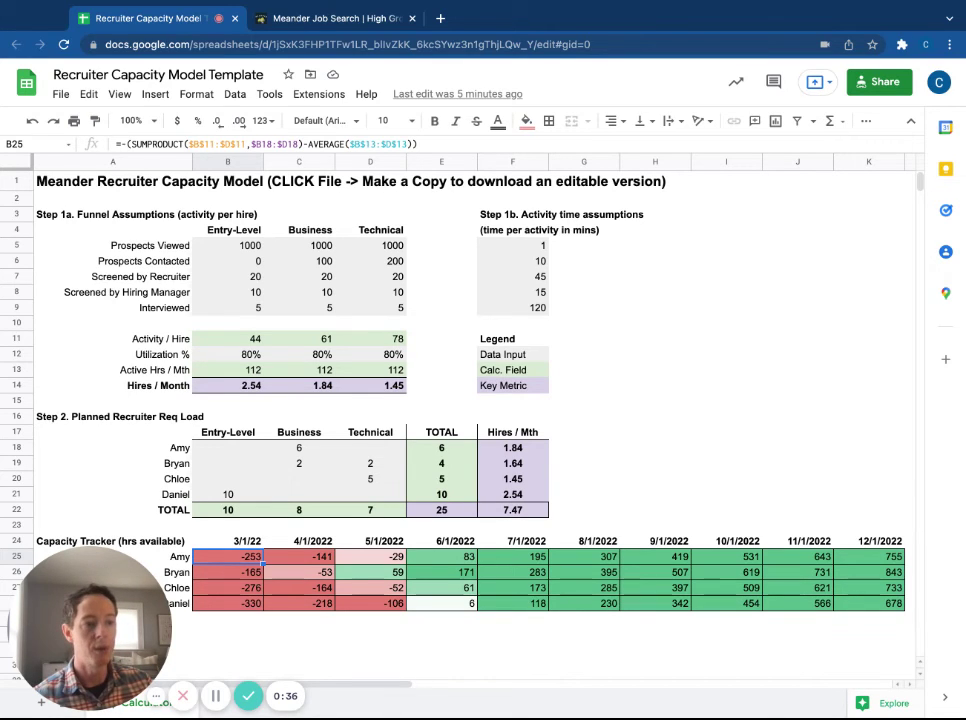
click(299, 556)
click(370, 556)
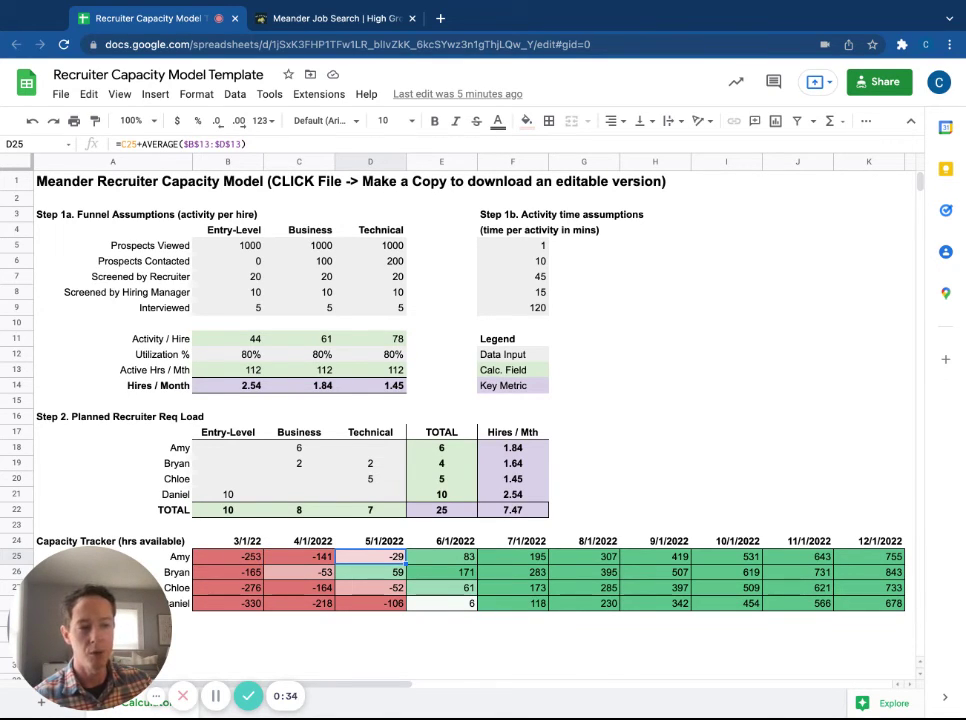
click(370, 572)
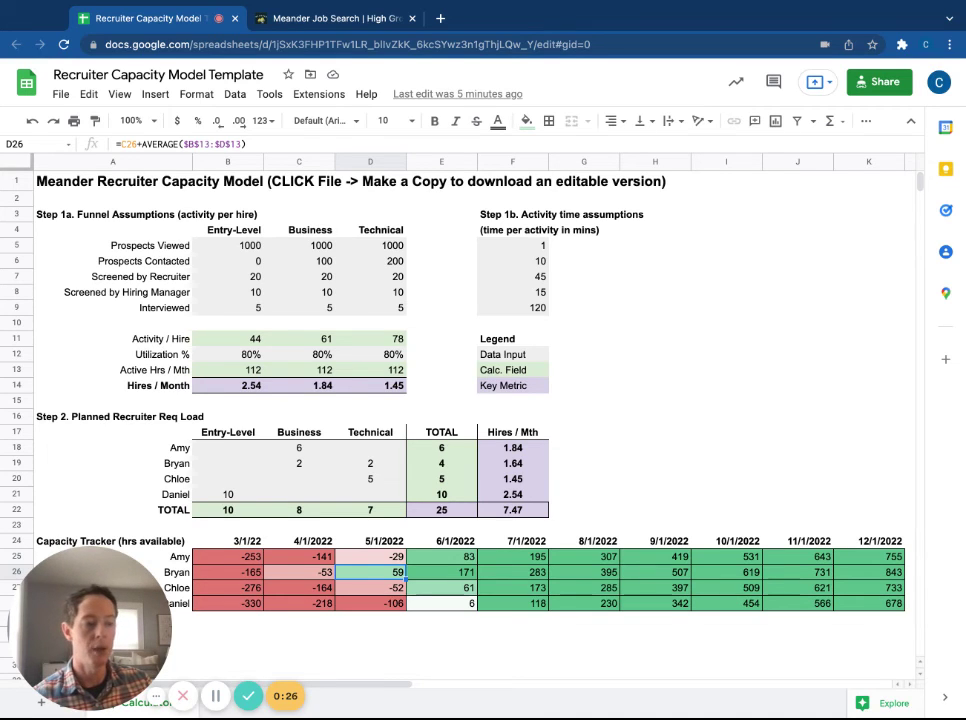
- Set the third recruiter's technical req load in D20 to 7 and clear the second recruiter's technical load in D19
key(Up)
key(Up)
key(Up)
key(Up)
key(Up)
key(Up)
key(Up)
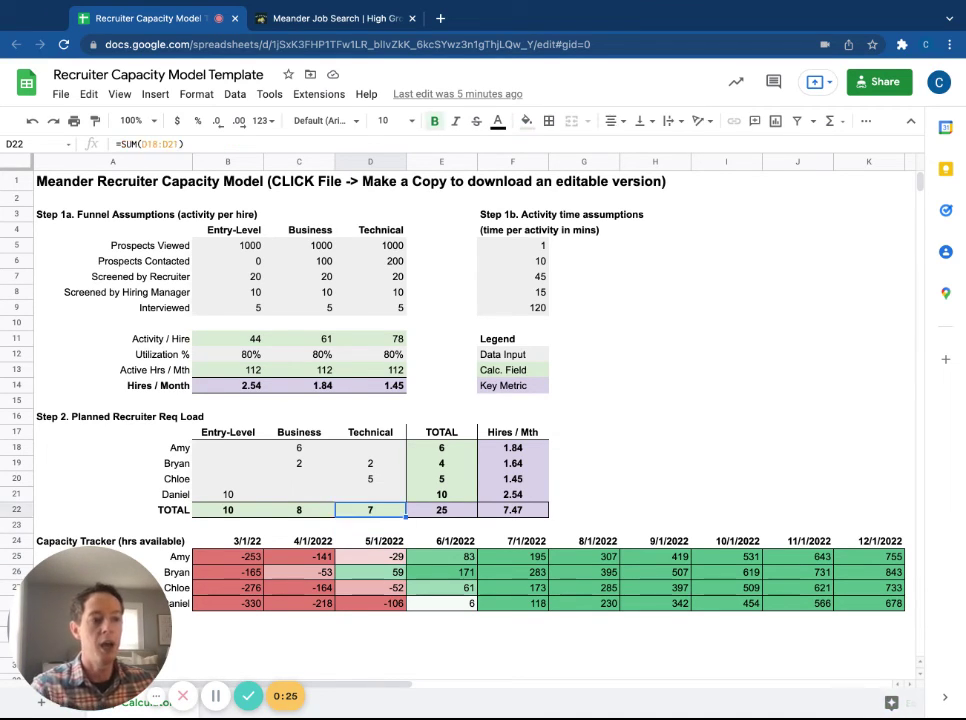
key(Down)
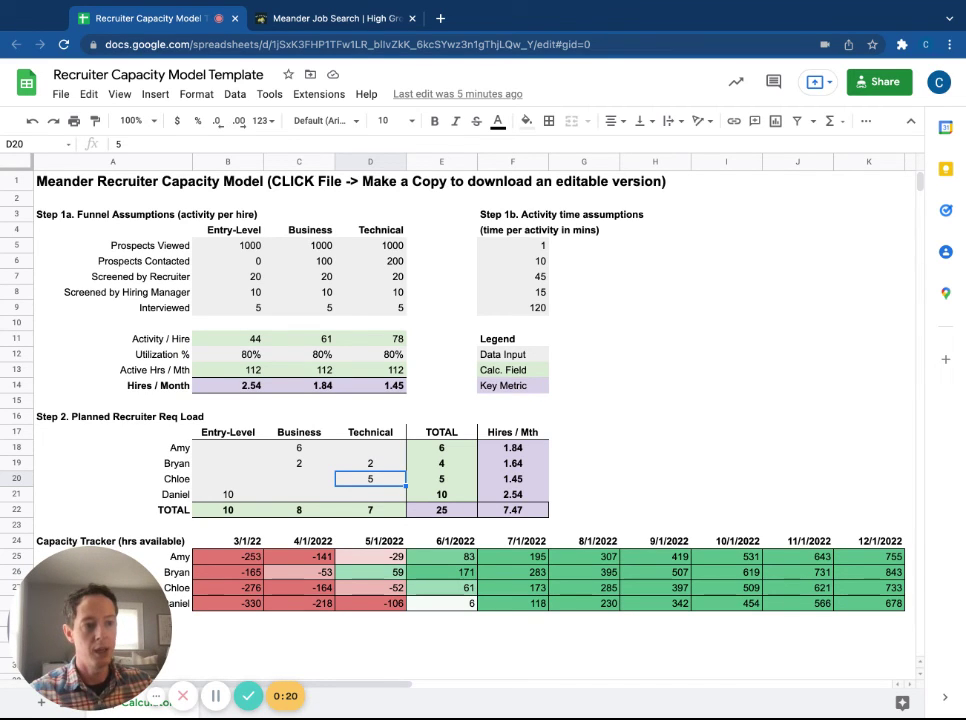
text(7)
key(Up)
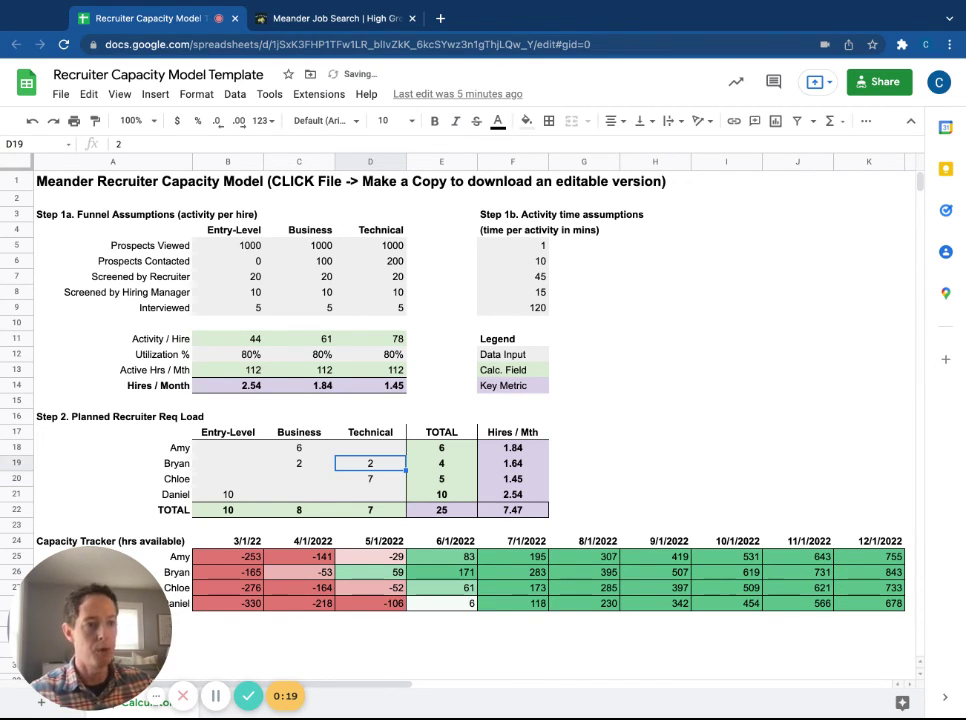
key(BackSpace)
- Set the business req loads of the second and first recruiters, in C19 and C18, to 4 each
key(Left)
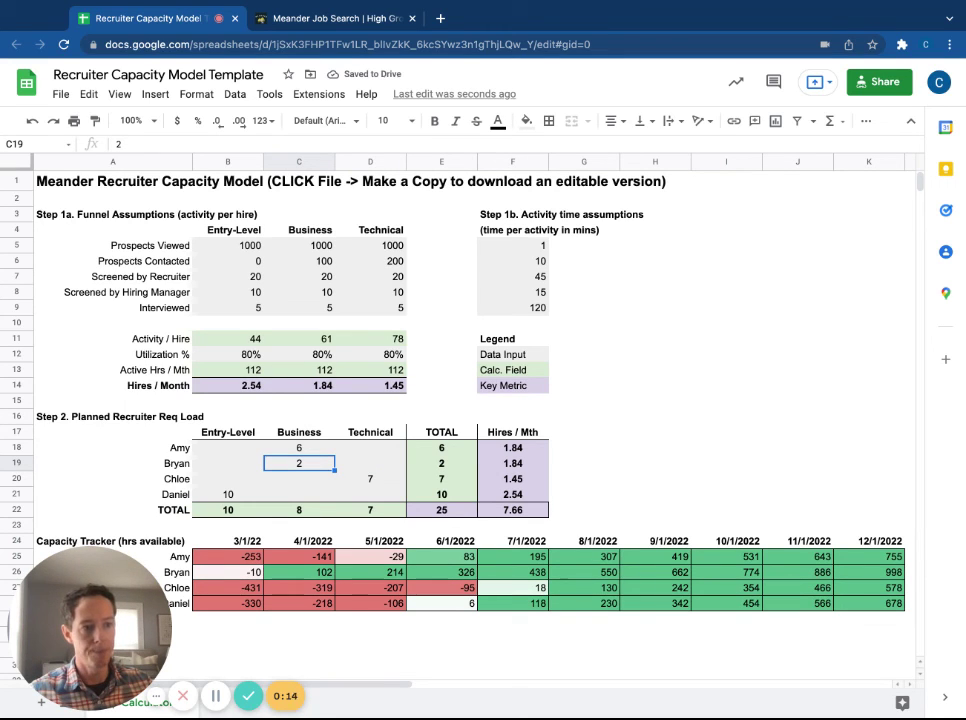
text(4)
key(Up)
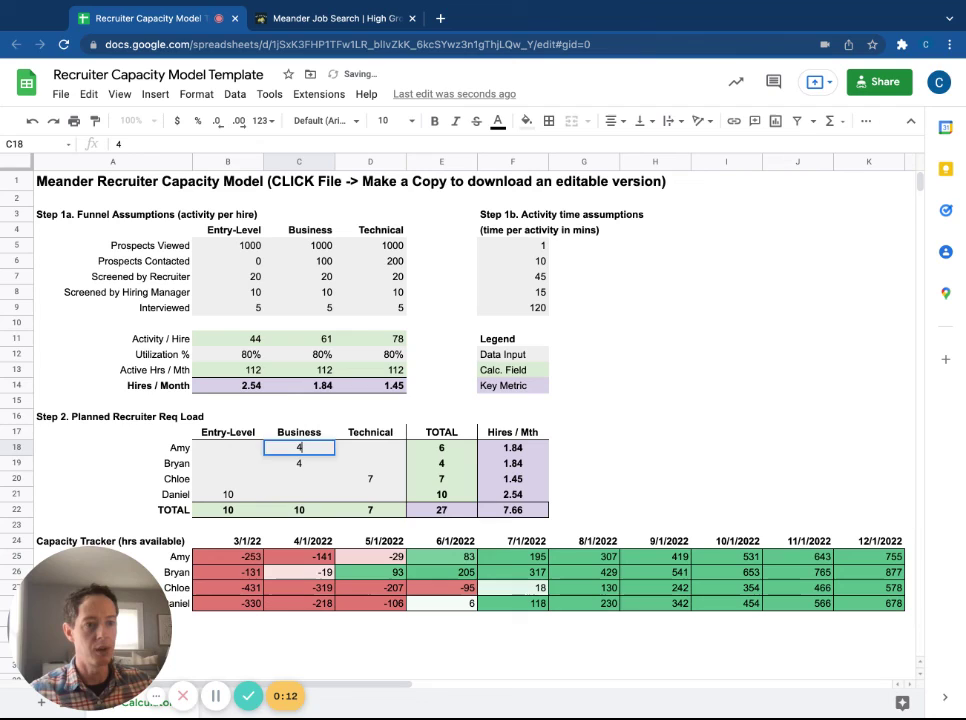
text(4)
key(Return)
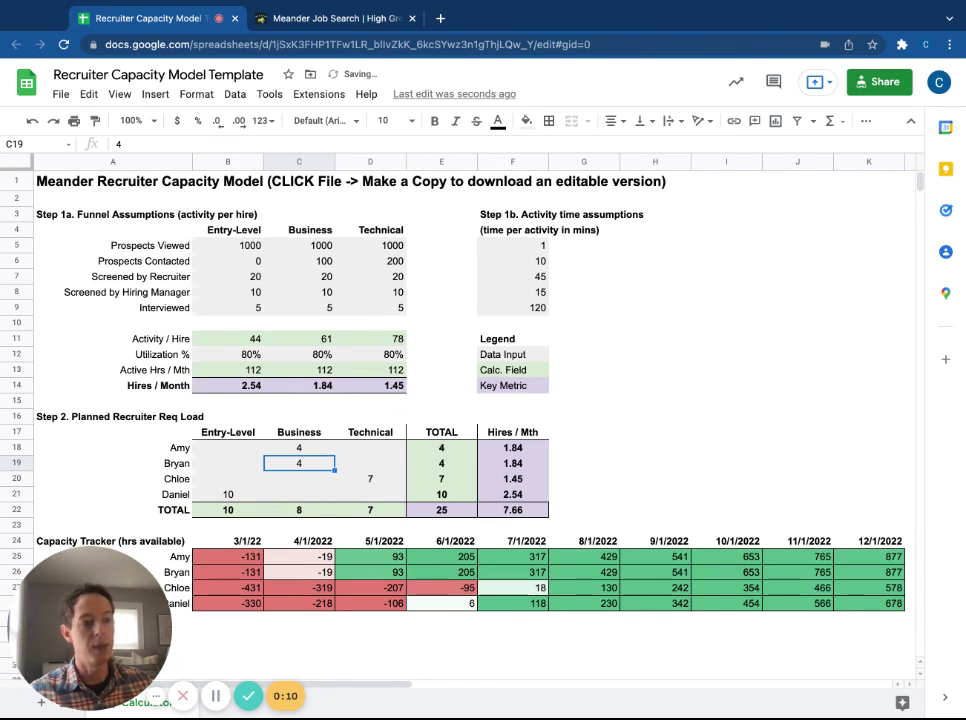
- Examine the capacity tracker for the first three recruiters, from May 2022 in D25 through July 2022 in F27
key(Down)
key(Down)
key(Down)
key(Down)
key(Down)
key(Down)
key(Right)
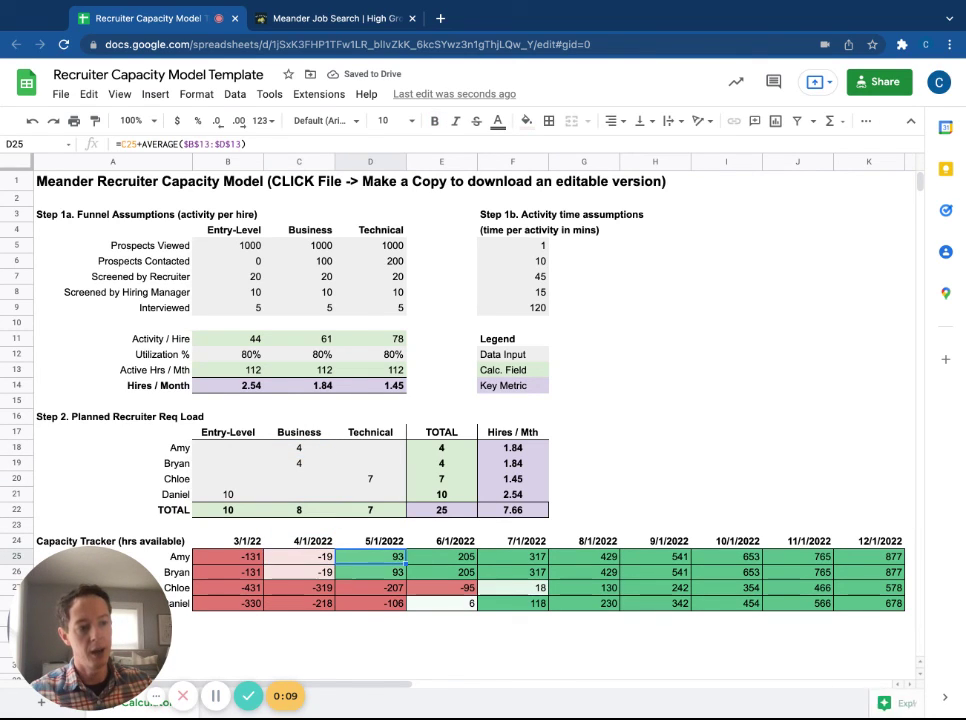
key(Down)
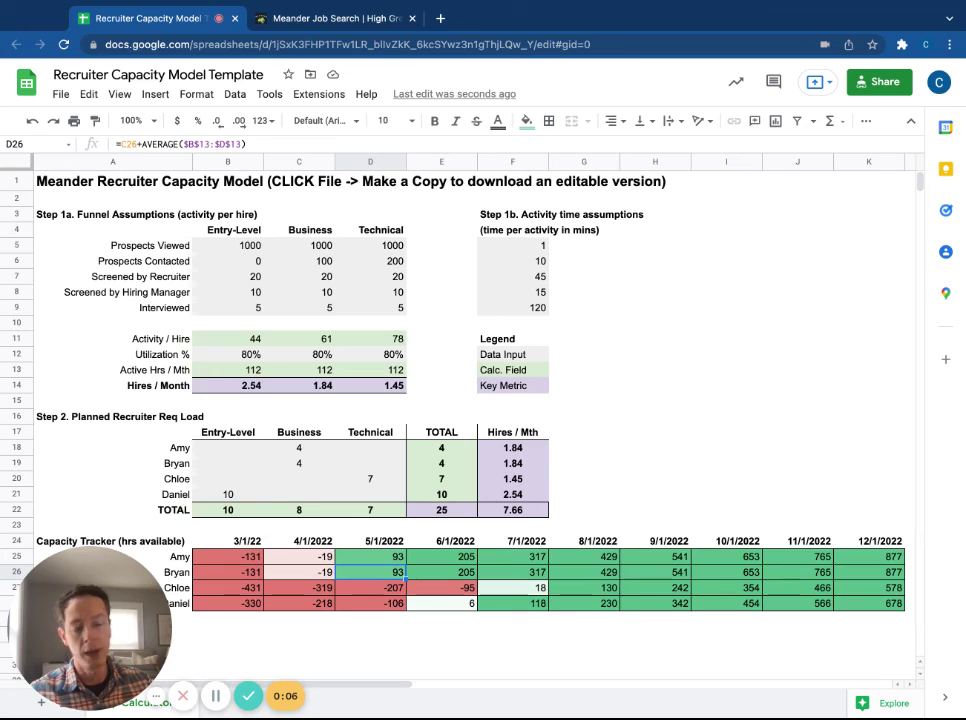
key(Down)
key(Right)
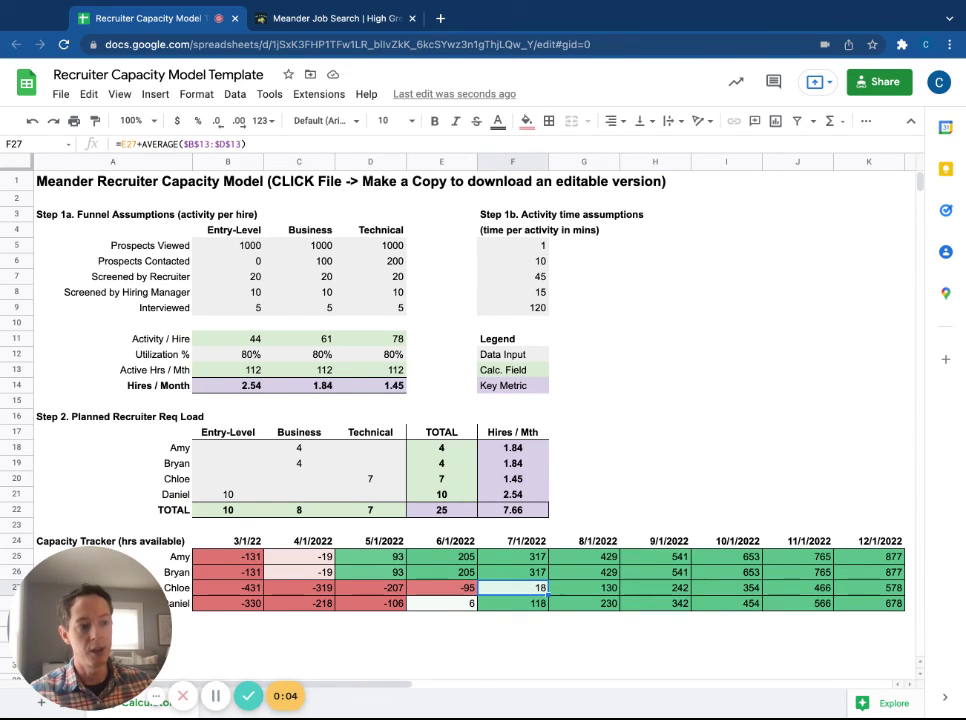
key(Right)
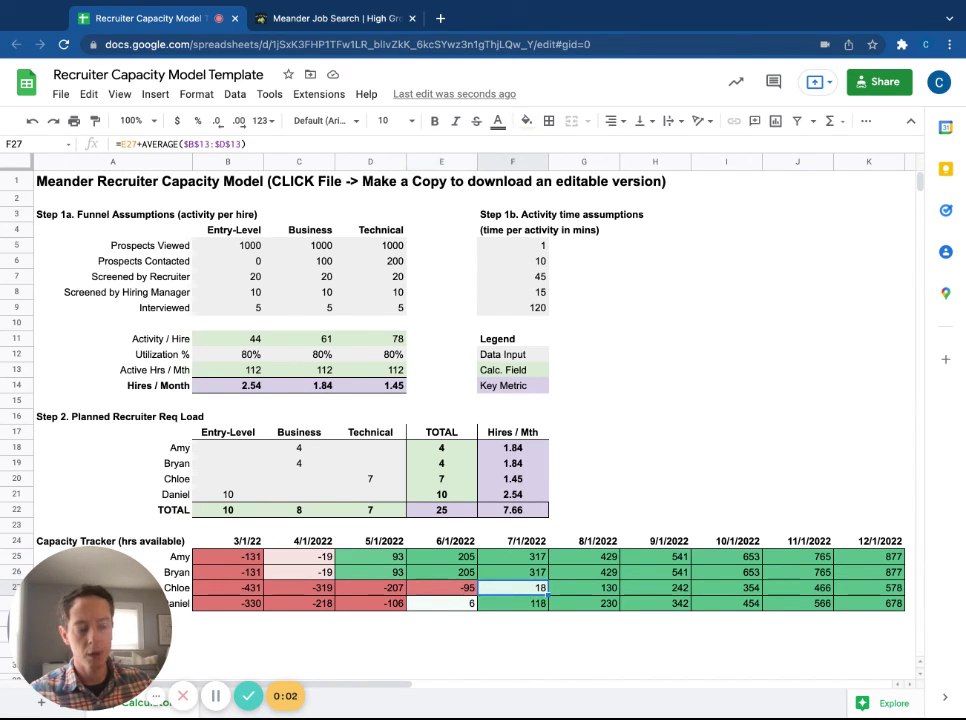